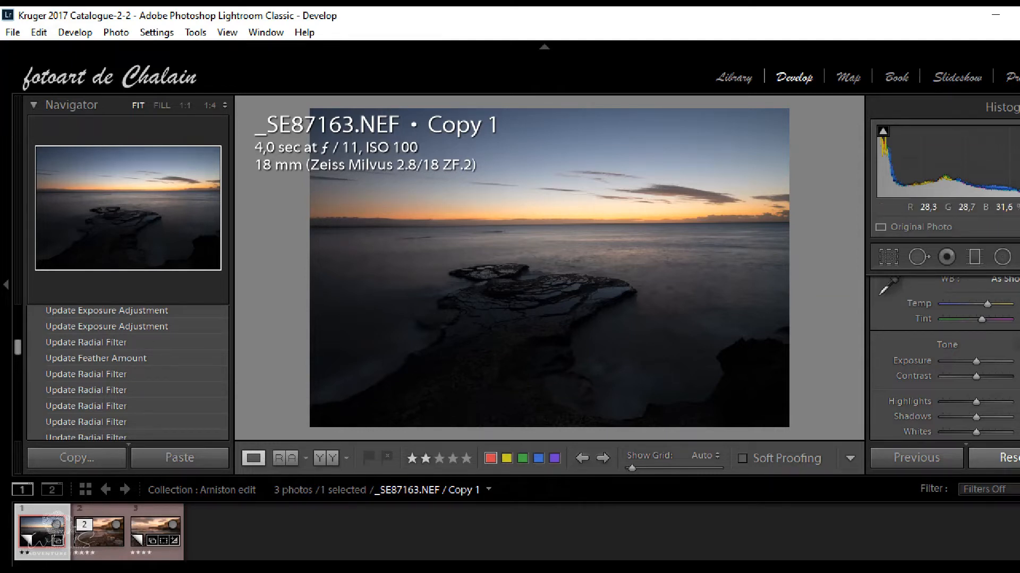
- Crop the seascape photo to a wider format by trimming the upper sky and a thin strip along the lower edge
key(r)
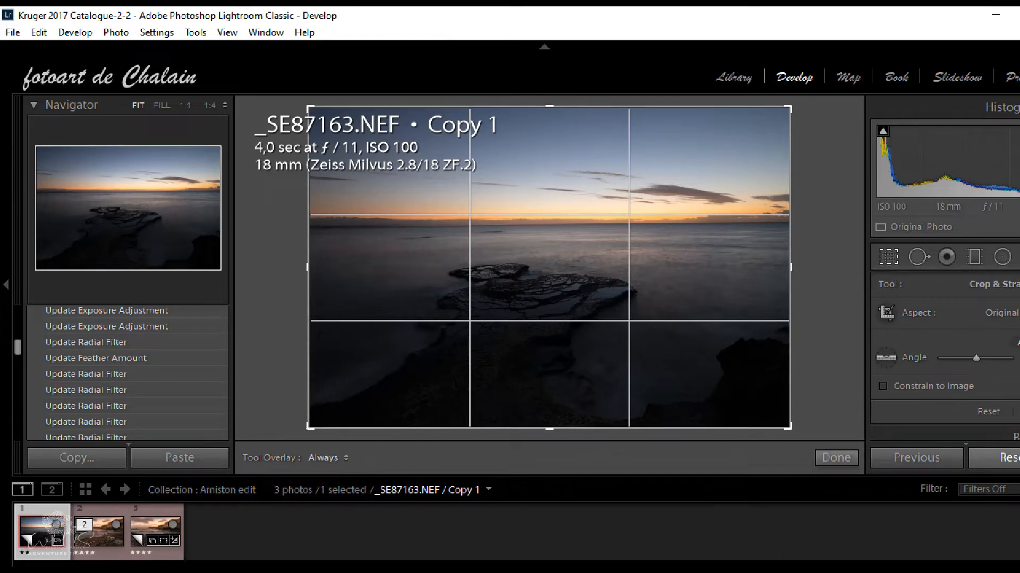
drag(549, 107, 549, 139)
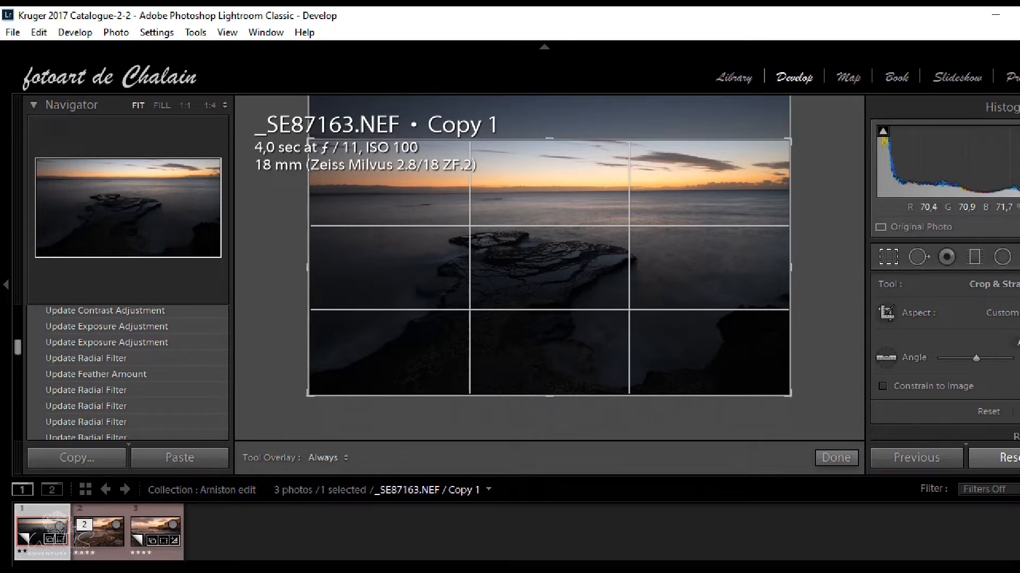
drag(549, 395, 549, 394)
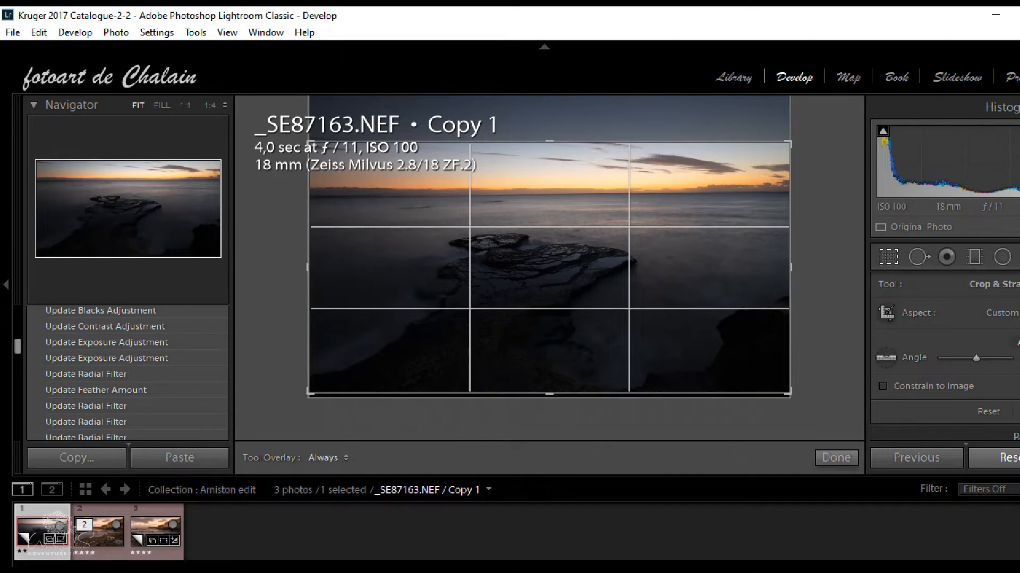
key(Return)
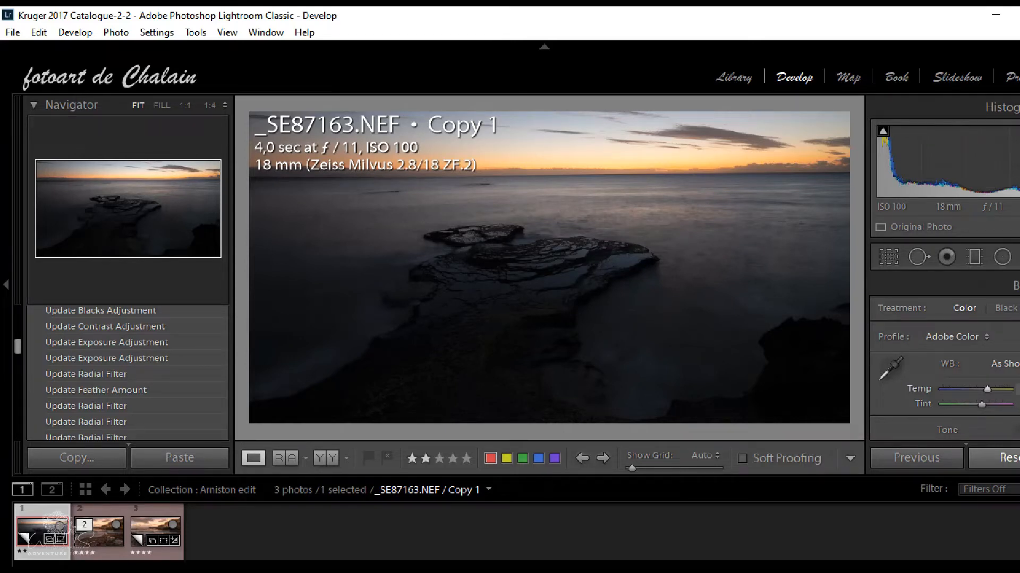
- Warm the photo's white balance to a temperature of about 11K and set the tint to 39
drag(987, 390, 990, 389)
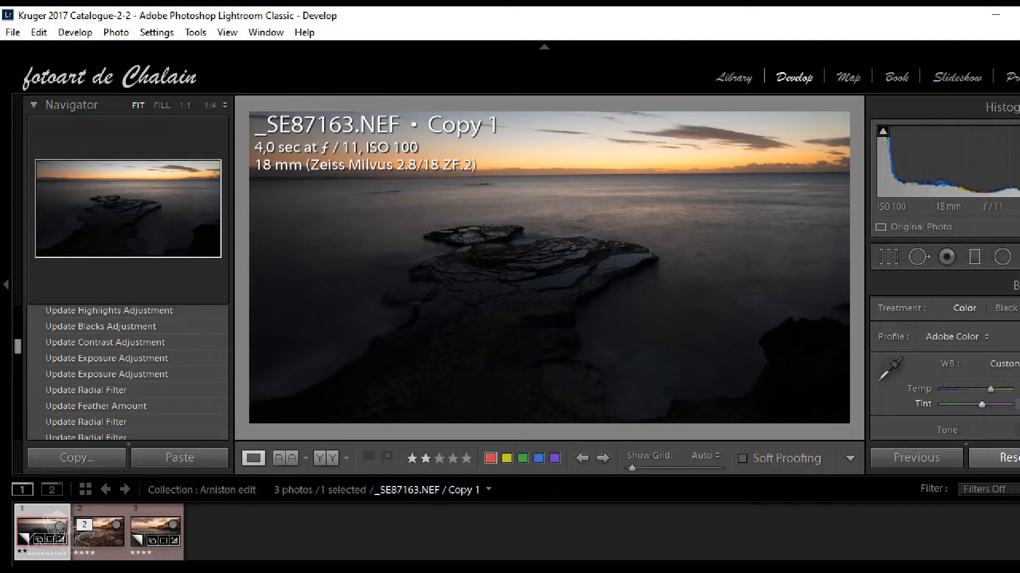
drag(981, 405, 984, 405)
- Set the photo's Exposure to 0.48, Contrast 21, Highlights -17, Shadows 48, Whites -24 and Blacks 19
scroll(943, 354, down, 5)
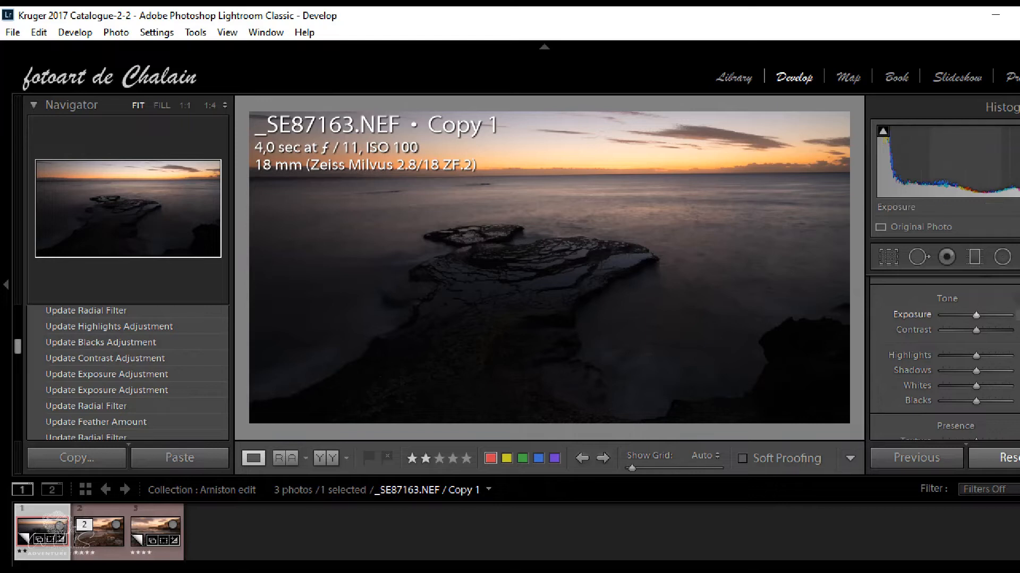
drag(976, 315, 979, 316)
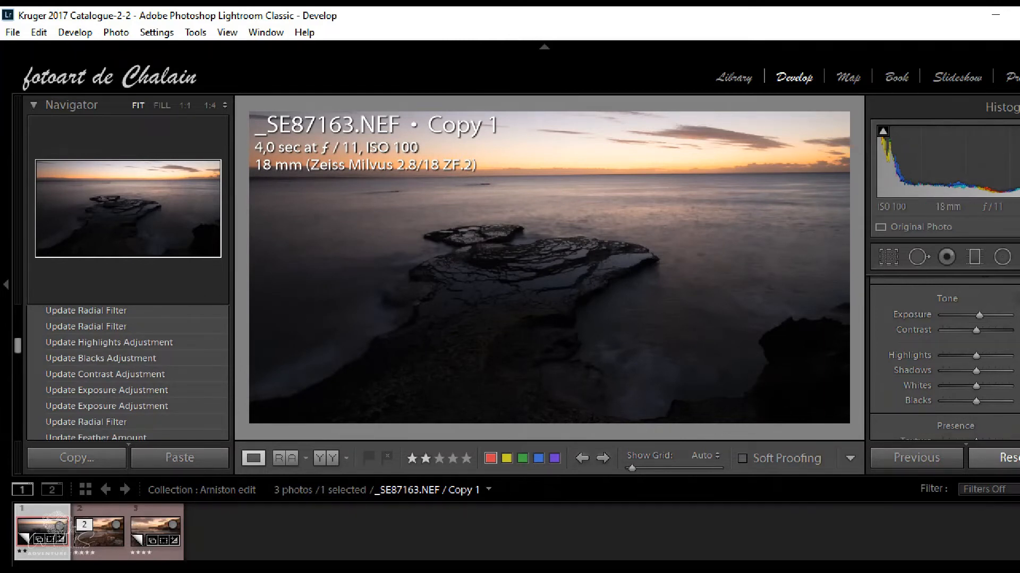
drag(976, 331, 983, 401)
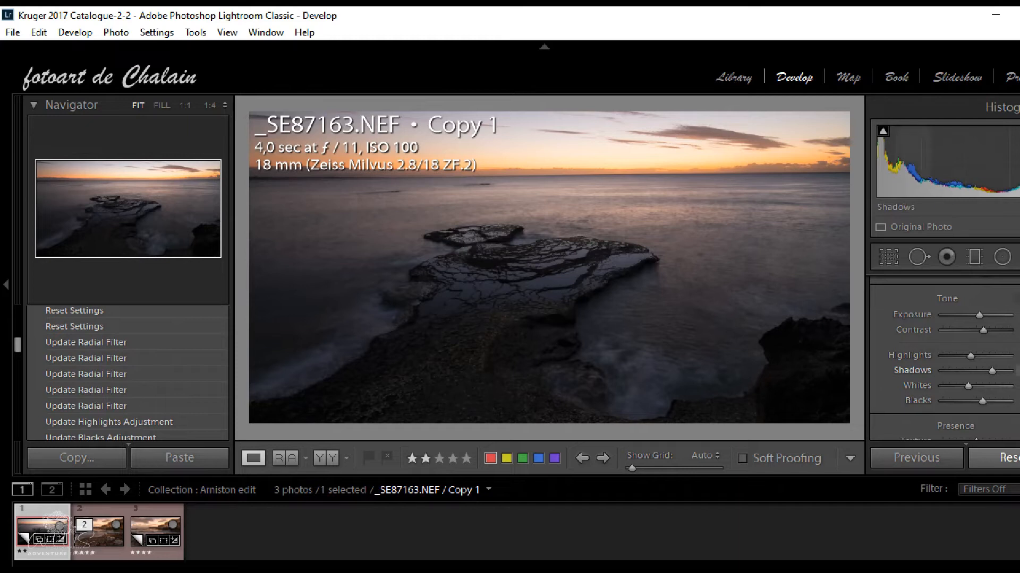
- Set the photo's Texture to 31, Clarity to 21, Dehaze to 12 and Vibrance to 21
scroll(945, 346, down, 3)
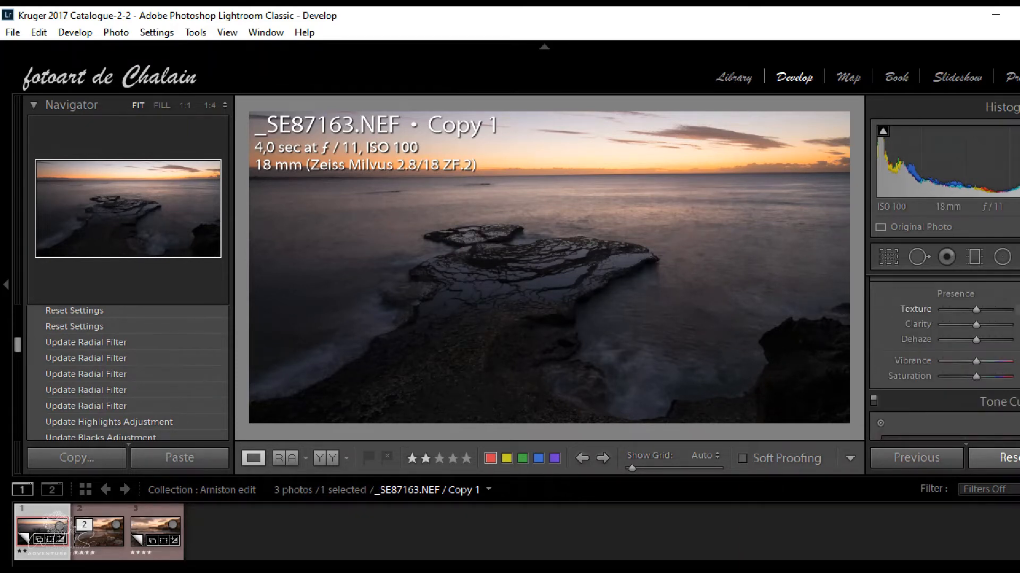
drag(979, 310, 983, 362)
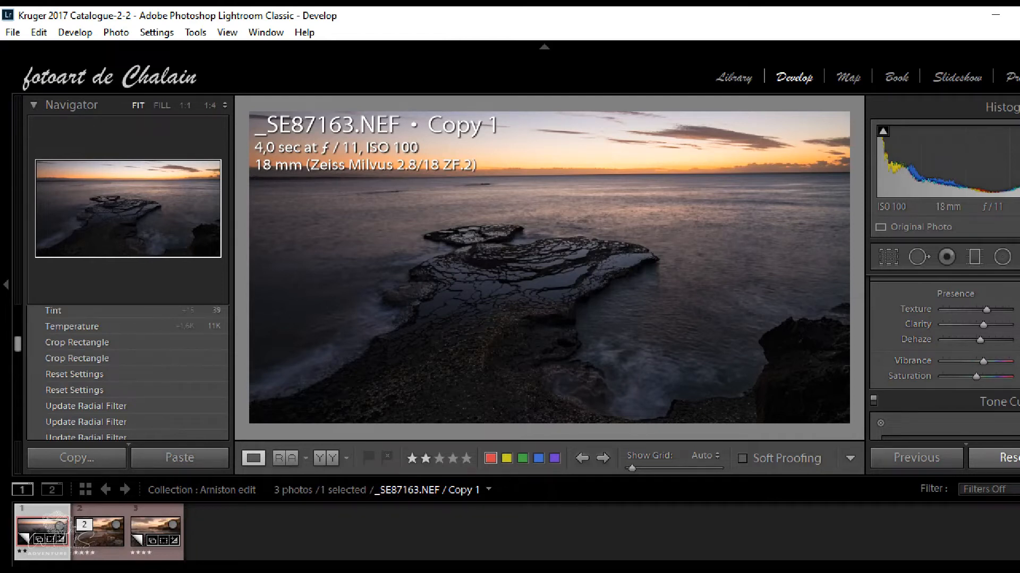
- Adjust hue, saturation and luminance to -18, 16, -4 for red, -16, 18, -11 for orange, and -11, 13, -4 for yellow
scroll(944, 359, down, 6)
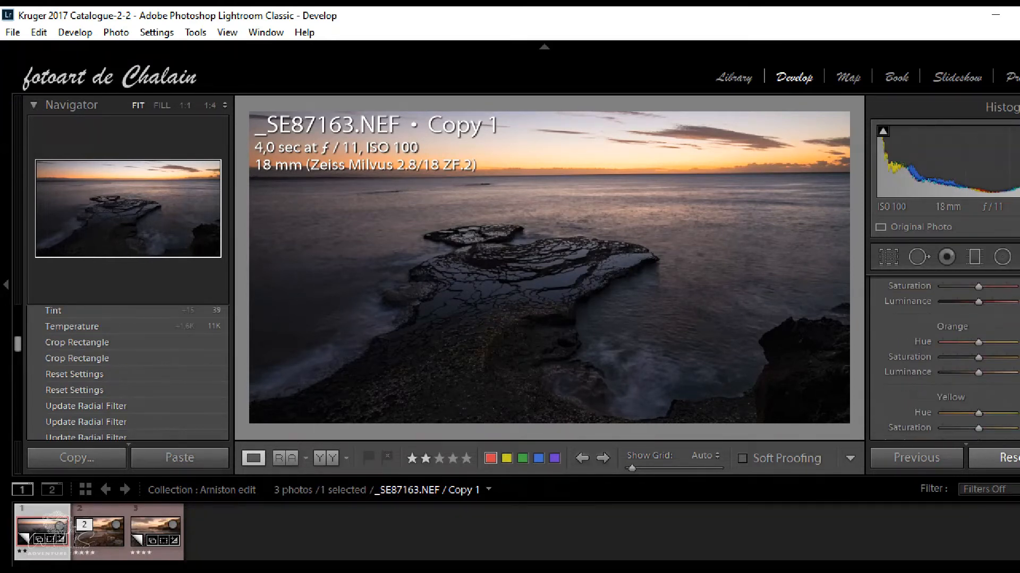
drag(978, 359, 977, 389)
drag(979, 429, 973, 430)
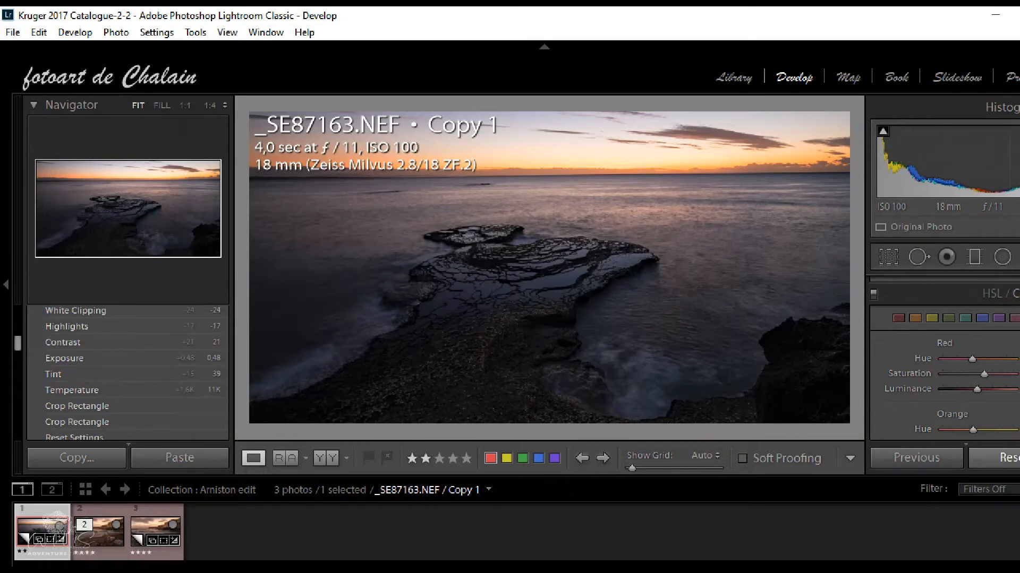
scroll(945, 358, down, 5)
drag(978, 314, 975, 329)
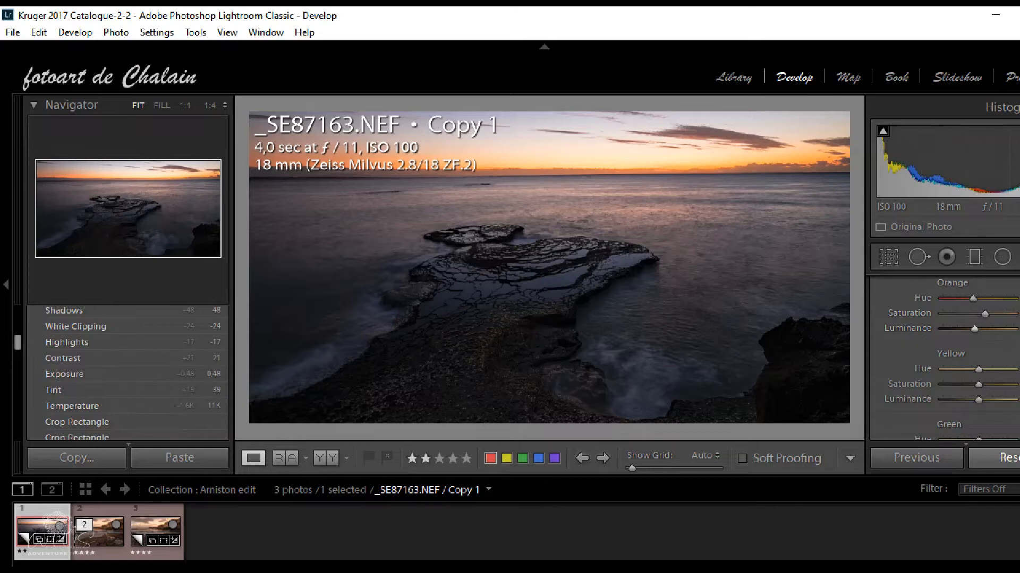
drag(978, 369, 975, 369)
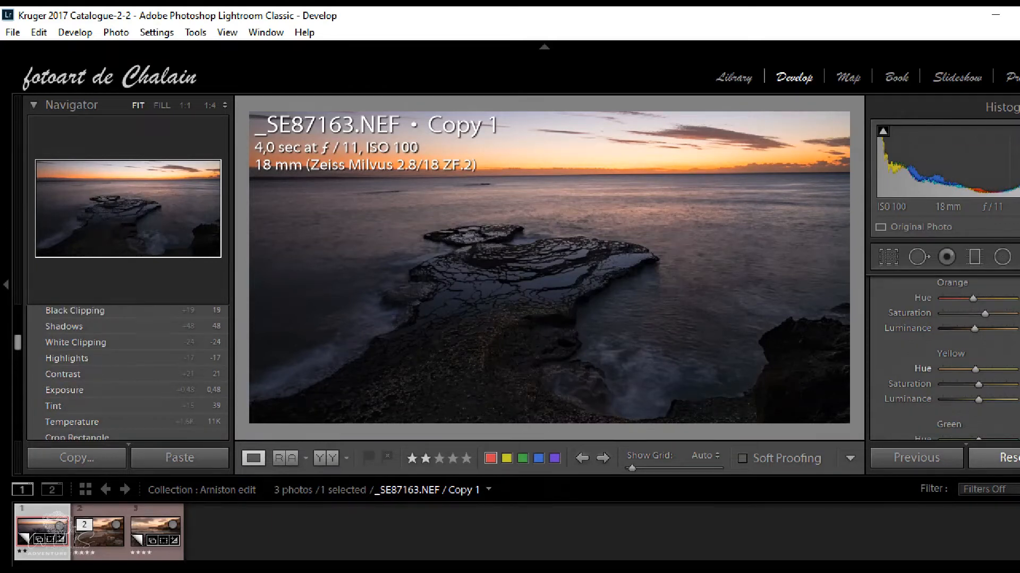
drag(978, 385, 982, 384)
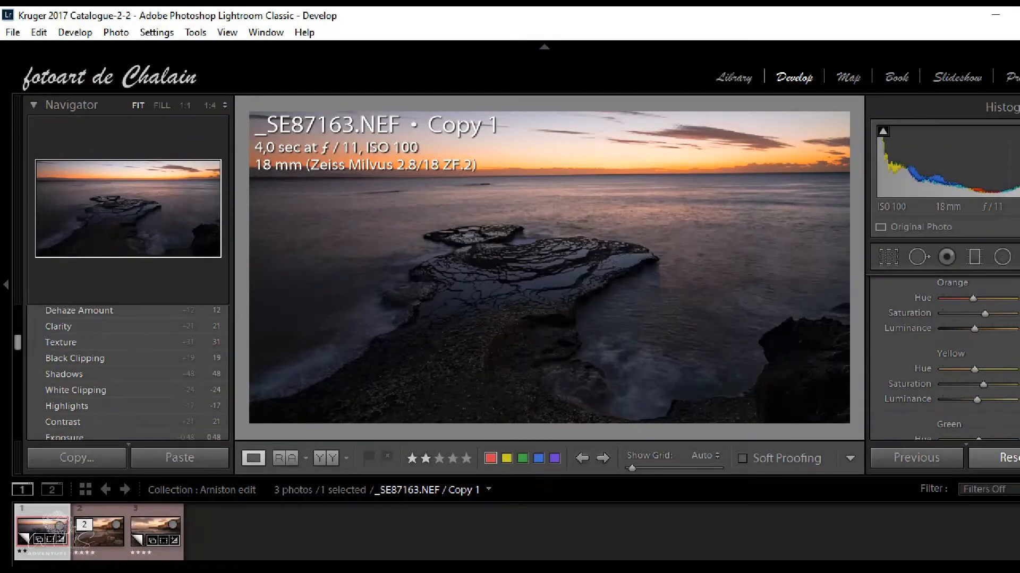
- Set the sharpening amount to 0, and enable chromatic aberration removal and lens profile corrections
scroll(950, 361, down, 10)
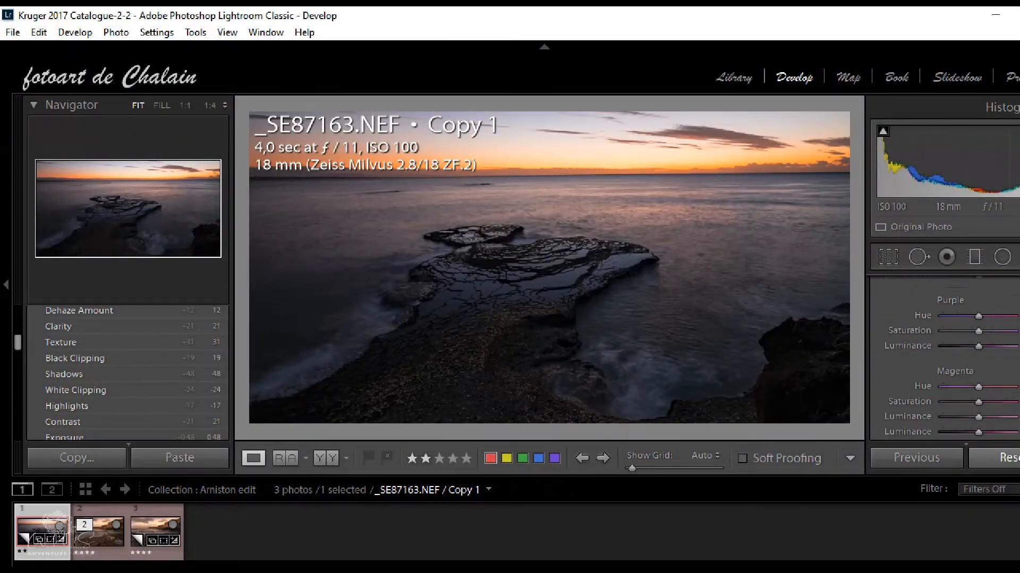
scroll(944, 359, down, 5)
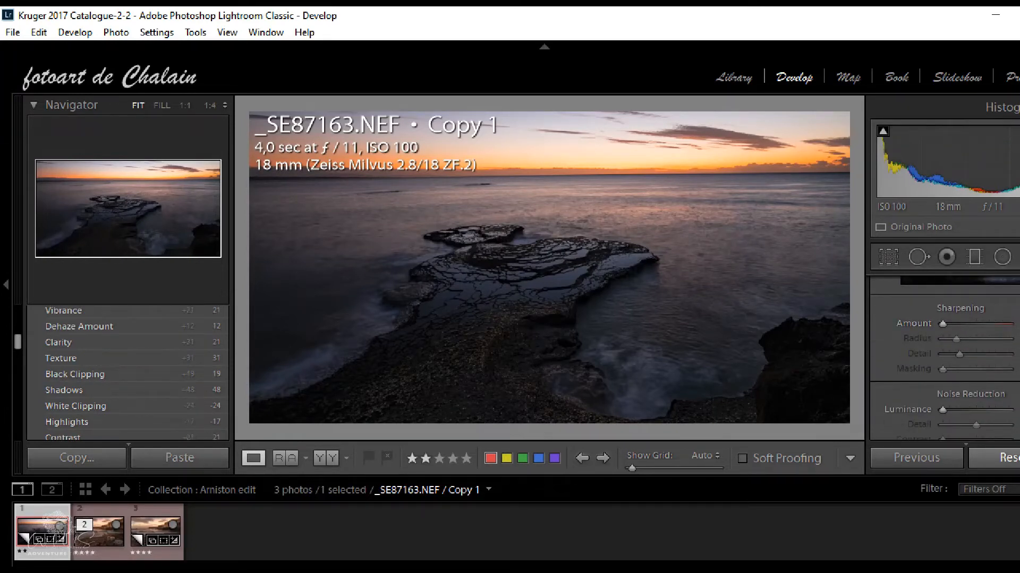
scroll(944, 359, down, 4)
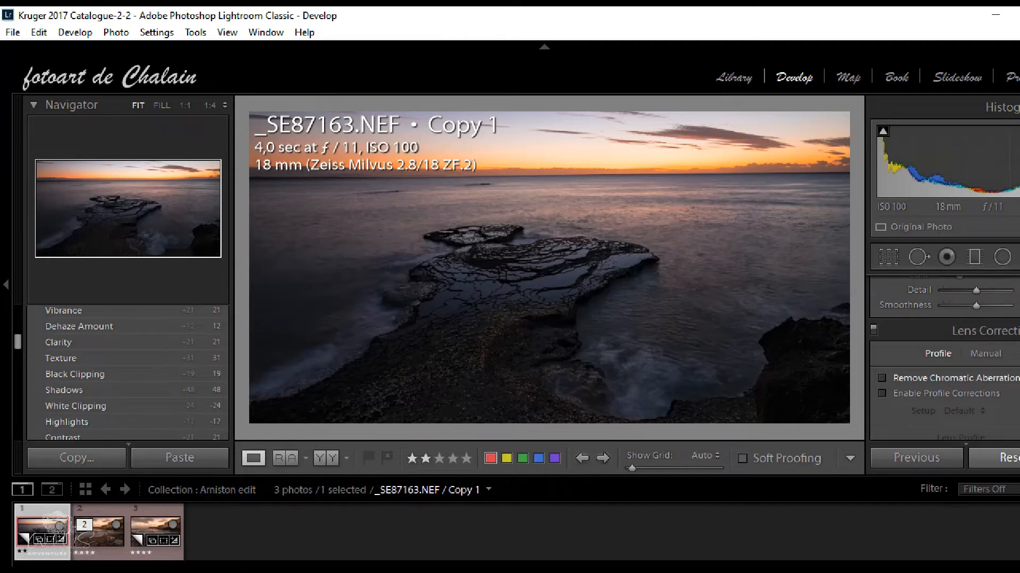
click(882, 394)
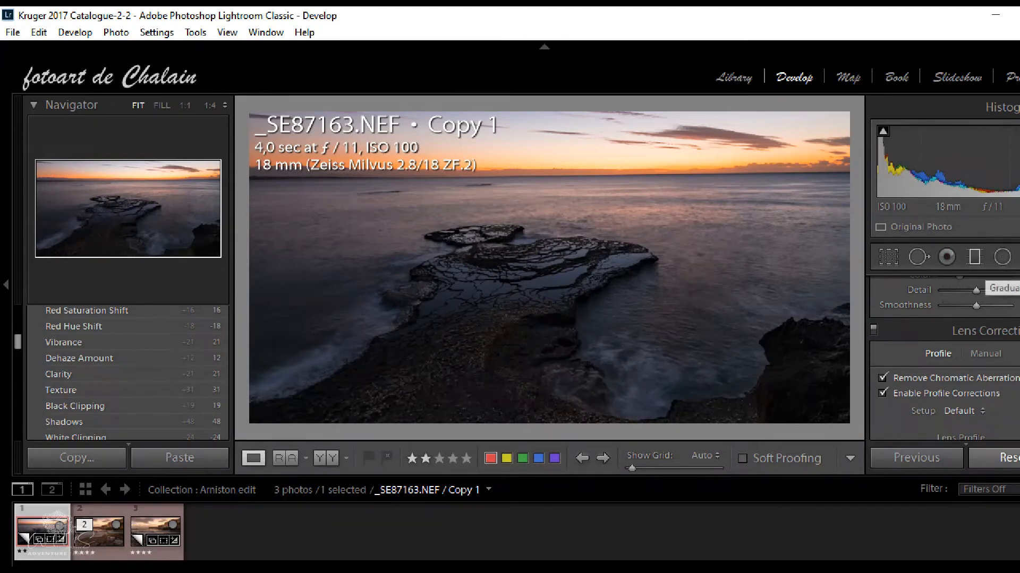
- Draw a graduated filter over the sky to just below the horizon, check its mask overlay, and use the Exposure effect preset
click(974, 257)
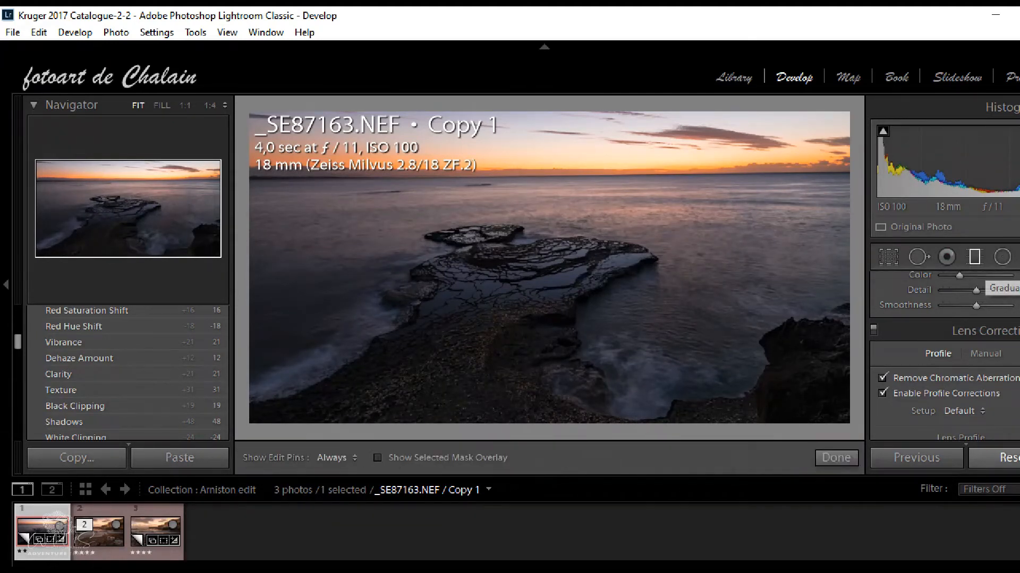
drag(546, 115, 548, 154)
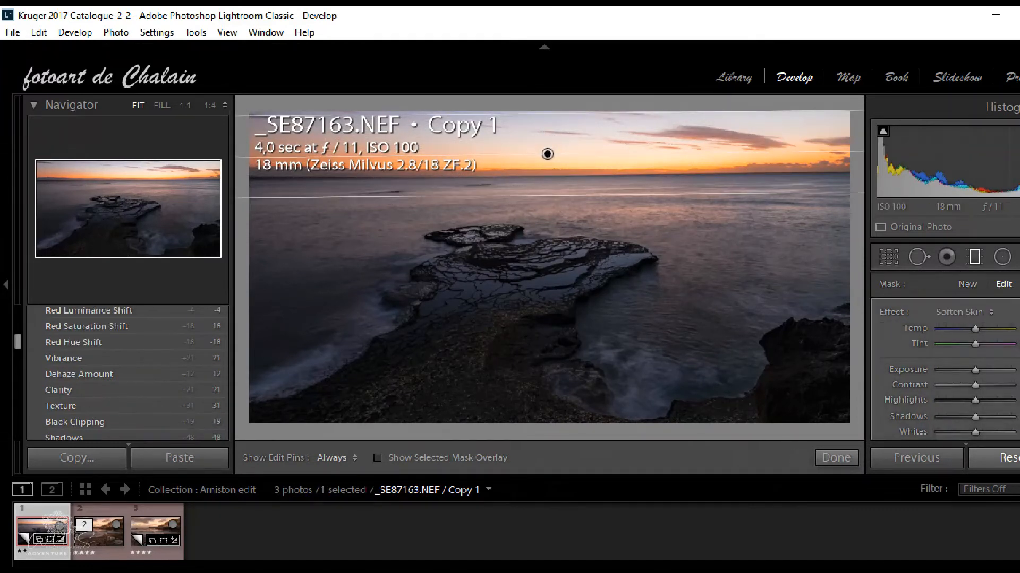
key(o)
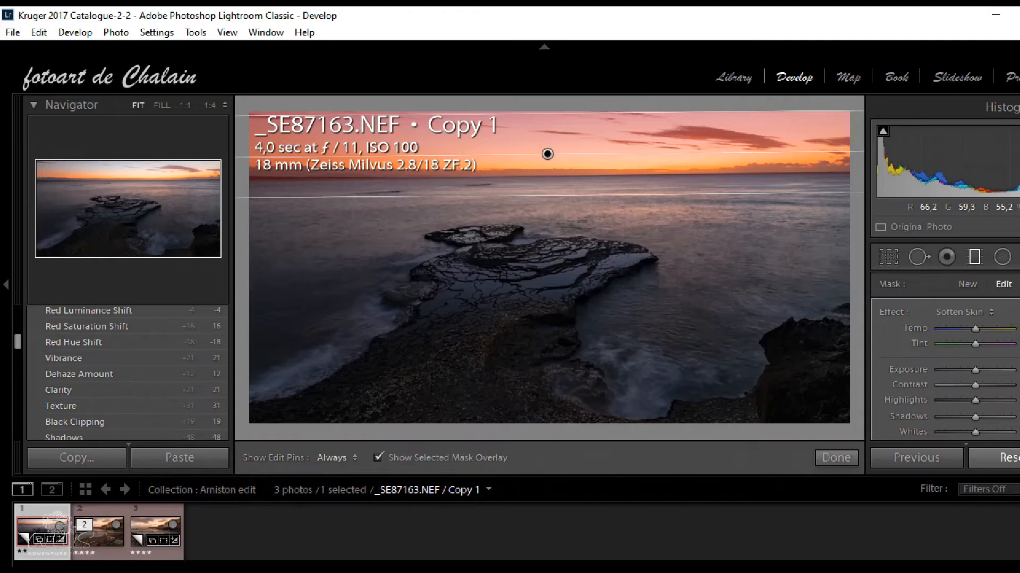
click(961, 312)
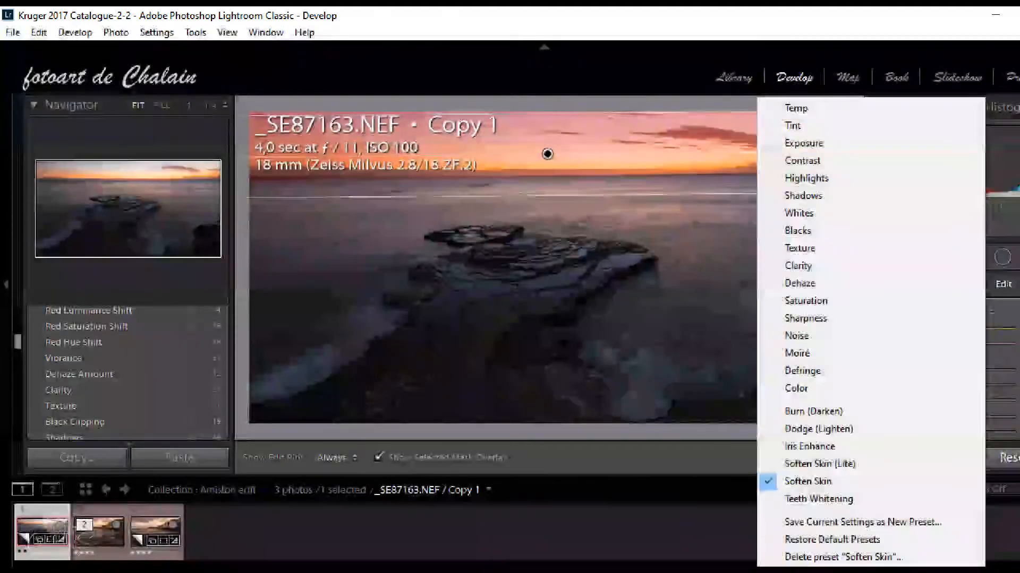
click(804, 143)
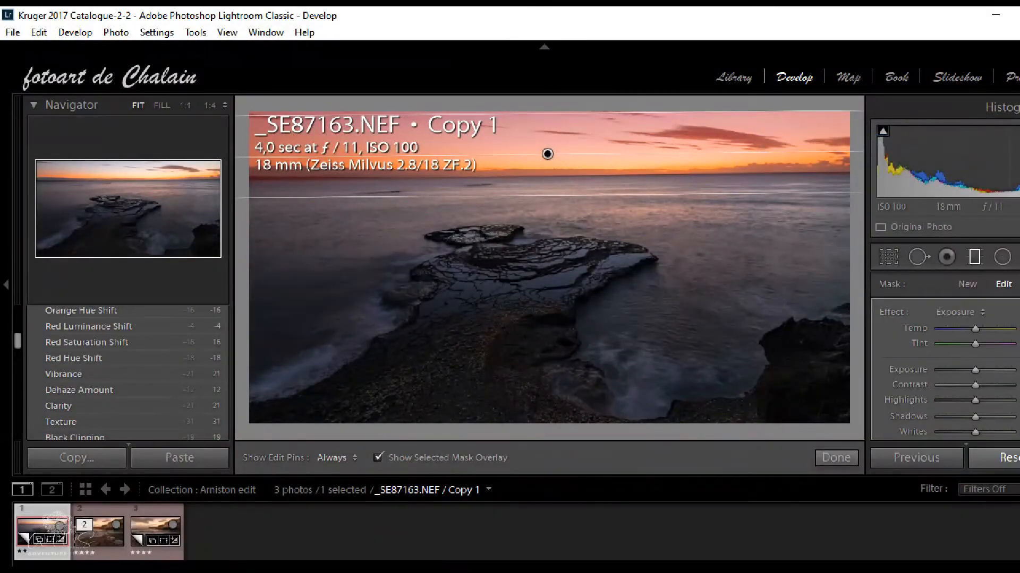
key(o)
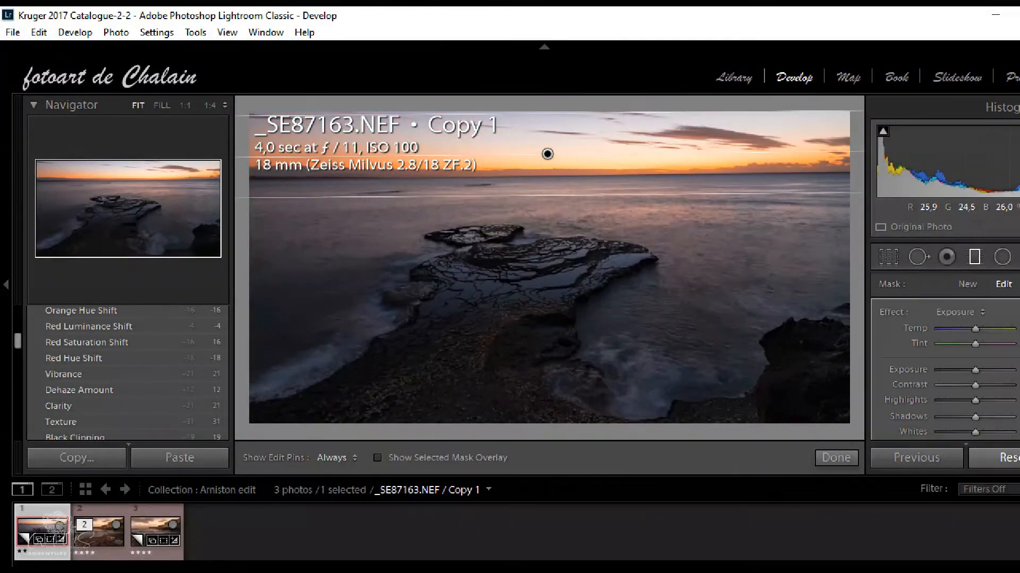
- Lower the sky filter's exposure and shadows, adjust its blacks, and slightly raise its saturation
drag(975, 370, 965, 370)
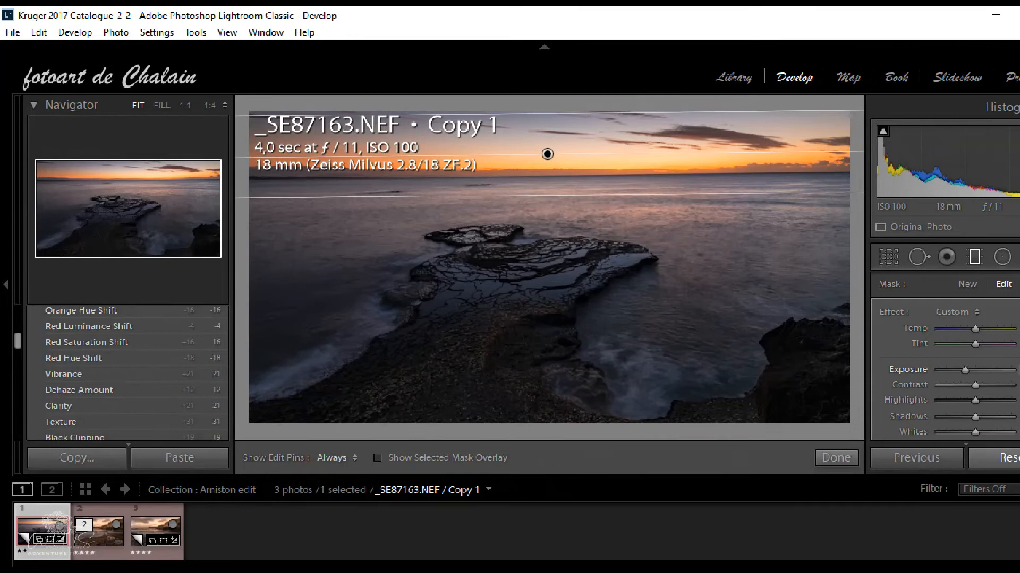
drag(975, 417, 968, 417)
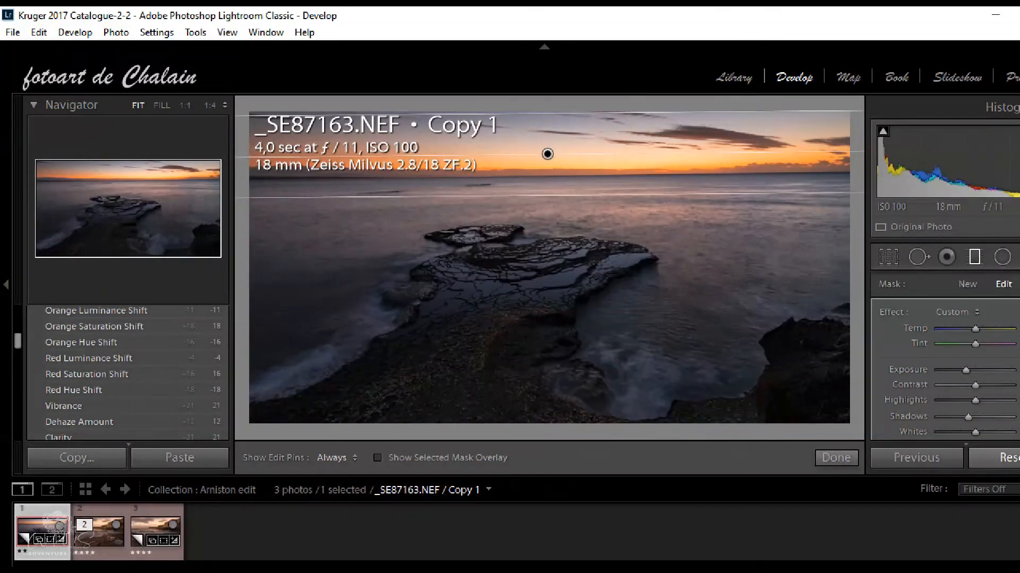
scroll(943, 356, down, 5)
drag(973, 280, 981, 351)
scroll(945, 359, down, 2)
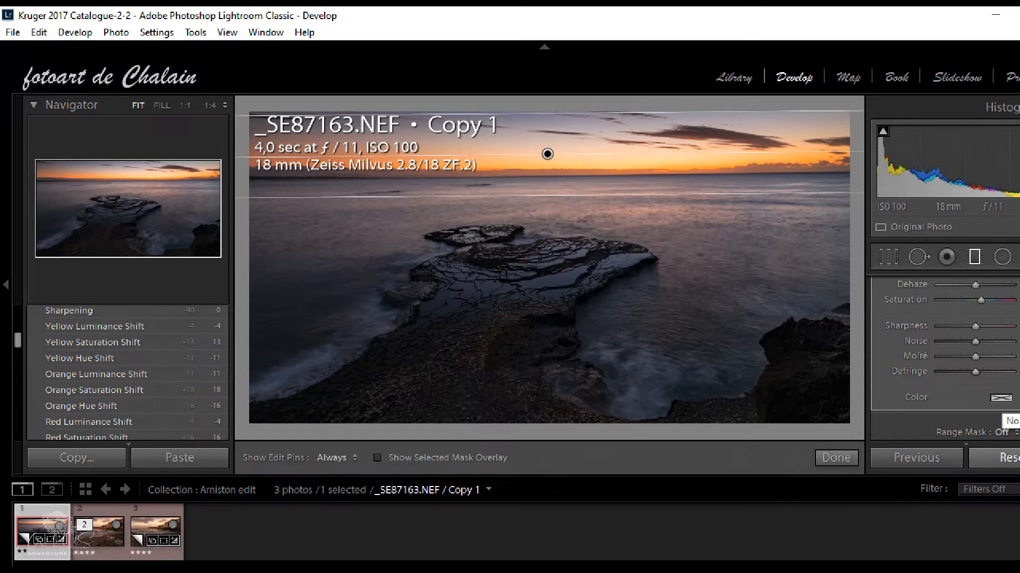
- Tint the sky's graduated filter orange with a hue of 38 and a saturation of 67%
click(1001, 398)
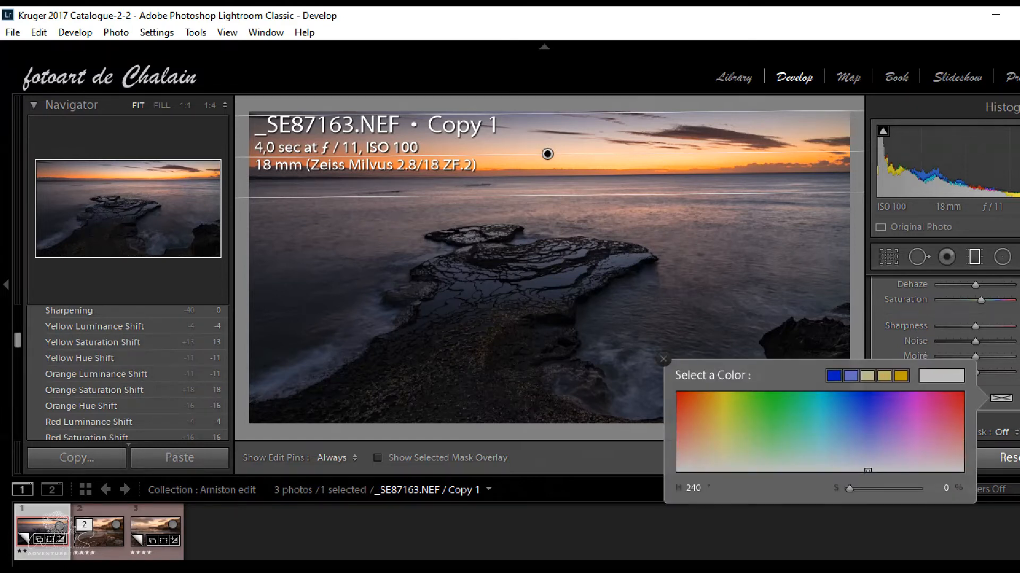
click(707, 433)
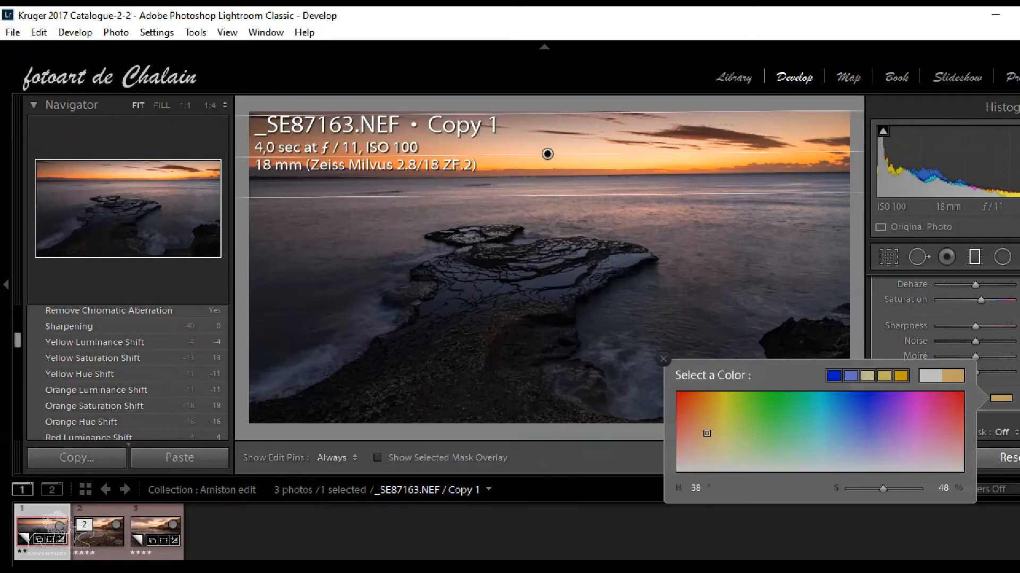
drag(707, 433, 707, 419)
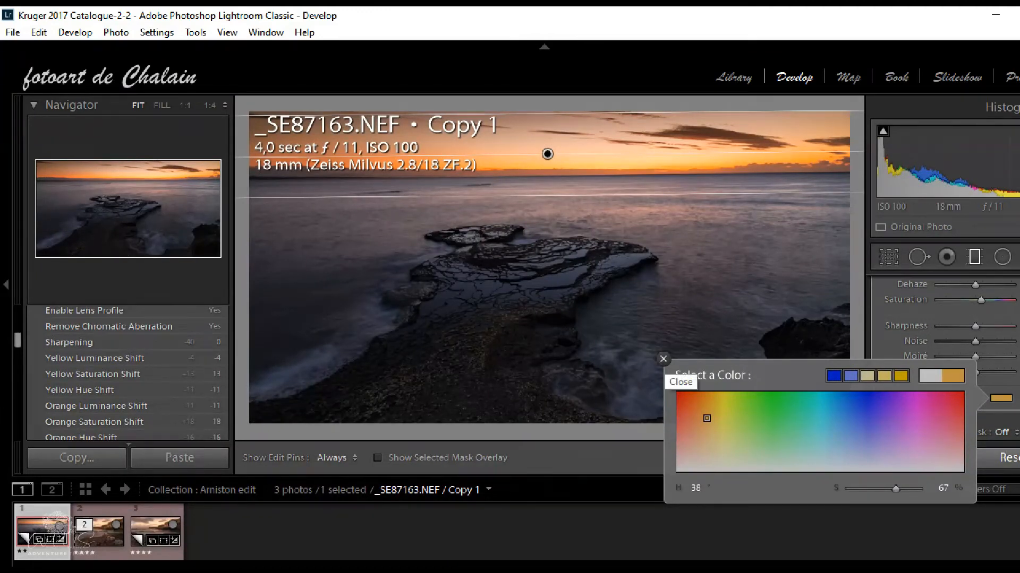
click(663, 359)
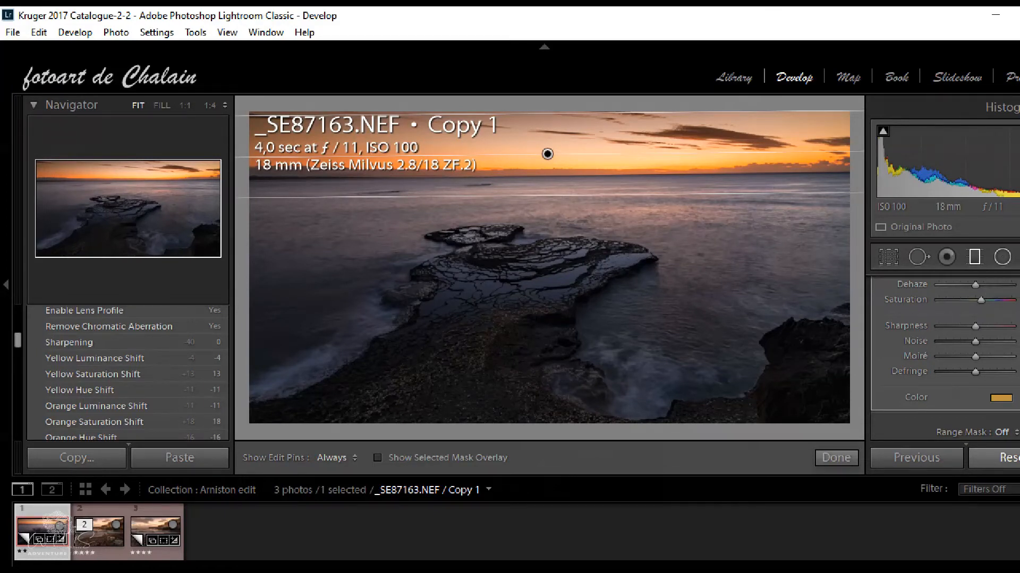
- Draw a radial filter over the foreground rock, then tilt, resize and reposition the ellipse diagonally along the rock ledge
click(1002, 257)
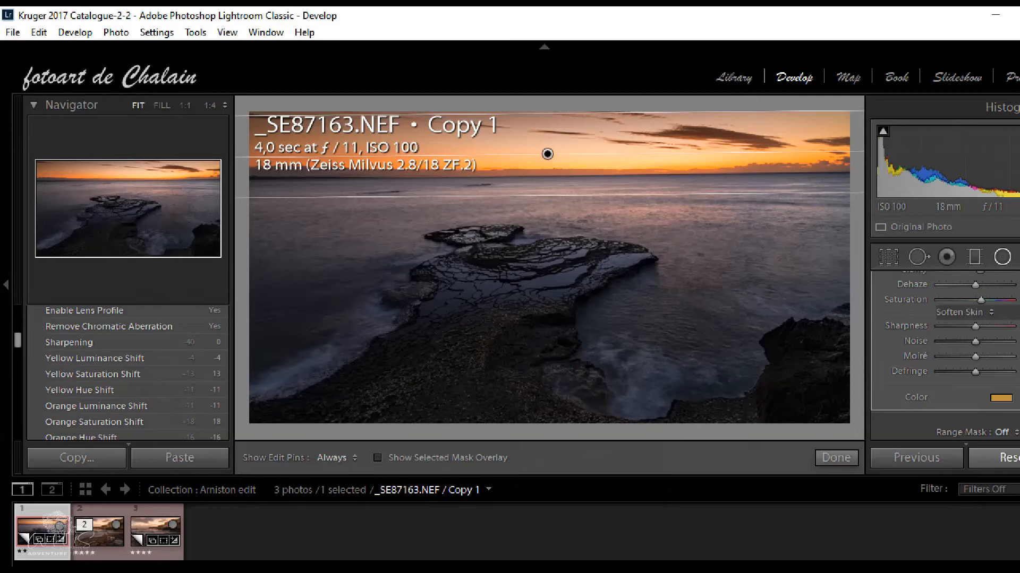
drag(481, 311, 562, 433)
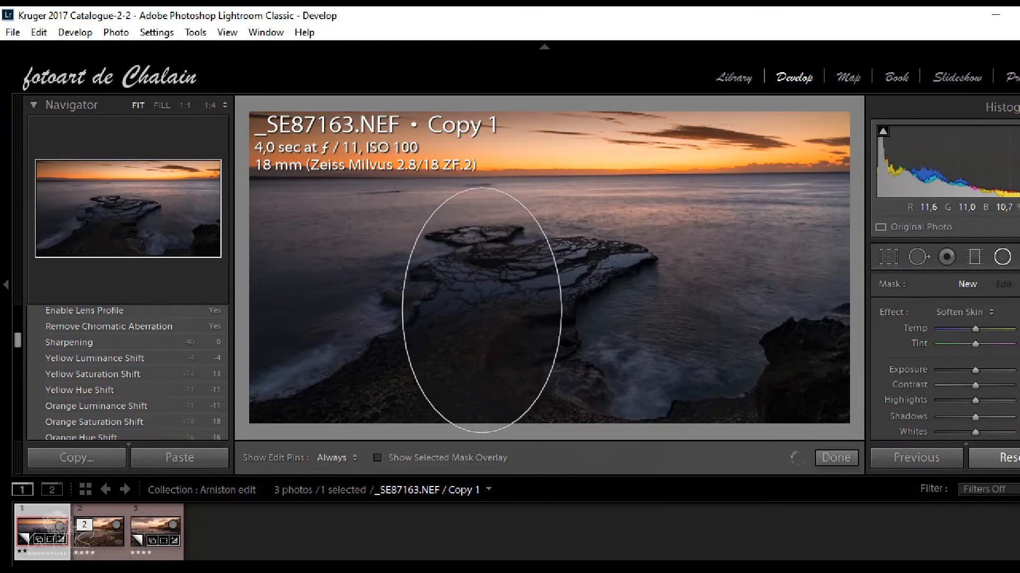
drag(552, 395, 467, 421)
drag(480, 308, 455, 333)
drag(545, 250, 572, 225)
drag(455, 330, 478, 317)
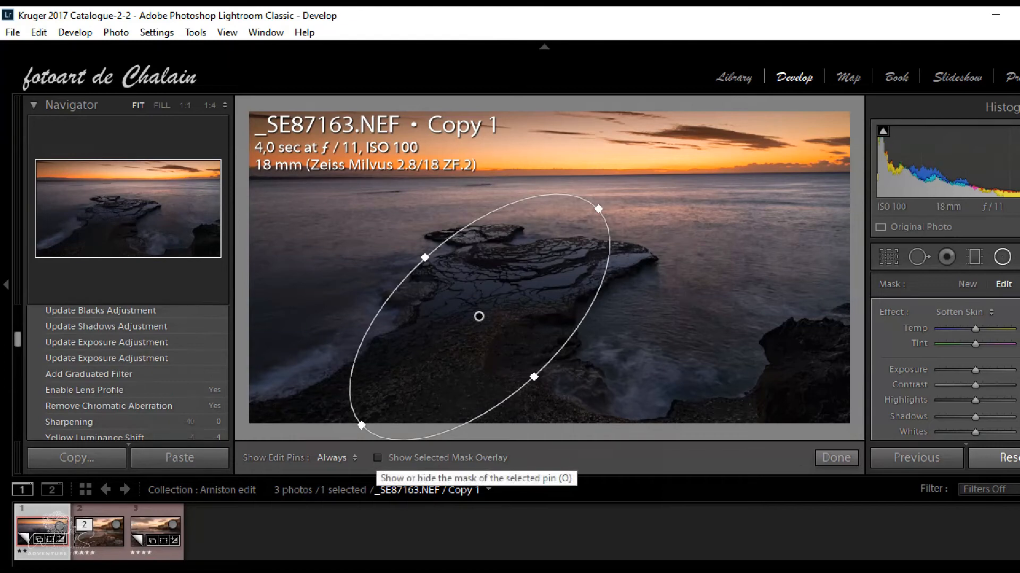
- Show the radial filter's mask overlay, shift the ellipse slightly down along the rock ledge to fit it, and hide the overlay
click(377, 458)
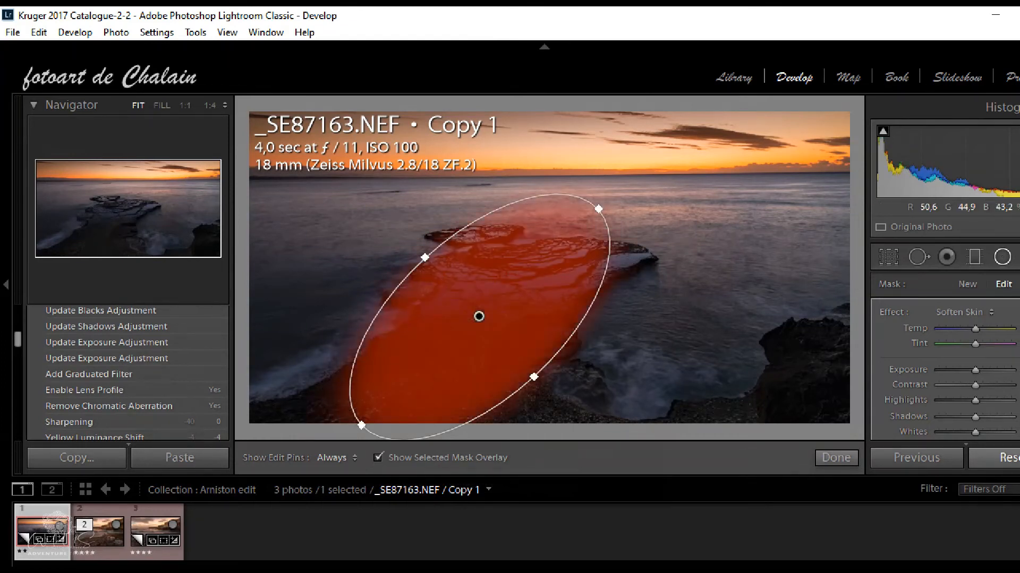
drag(533, 377, 532, 375)
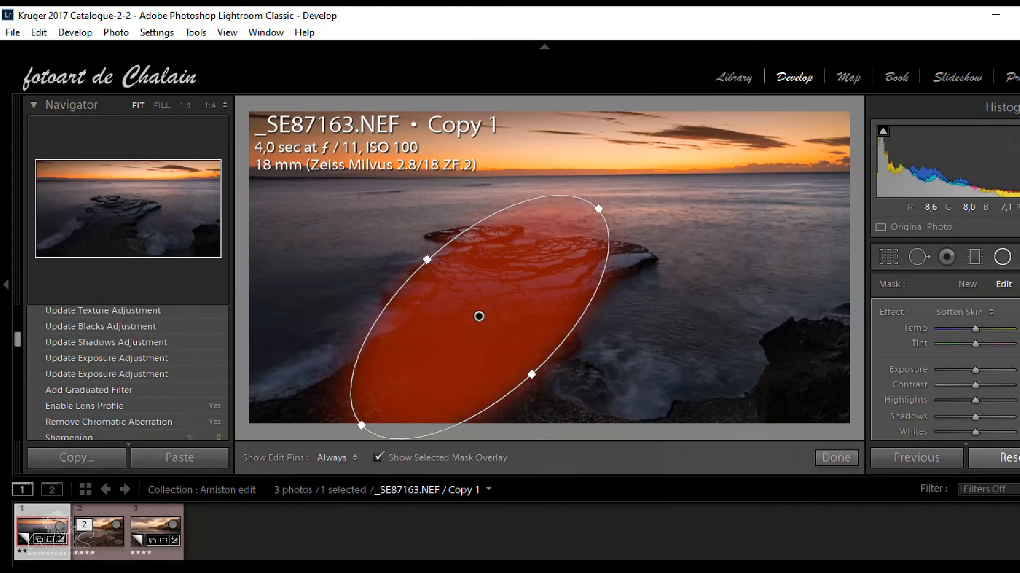
drag(479, 317, 478, 317)
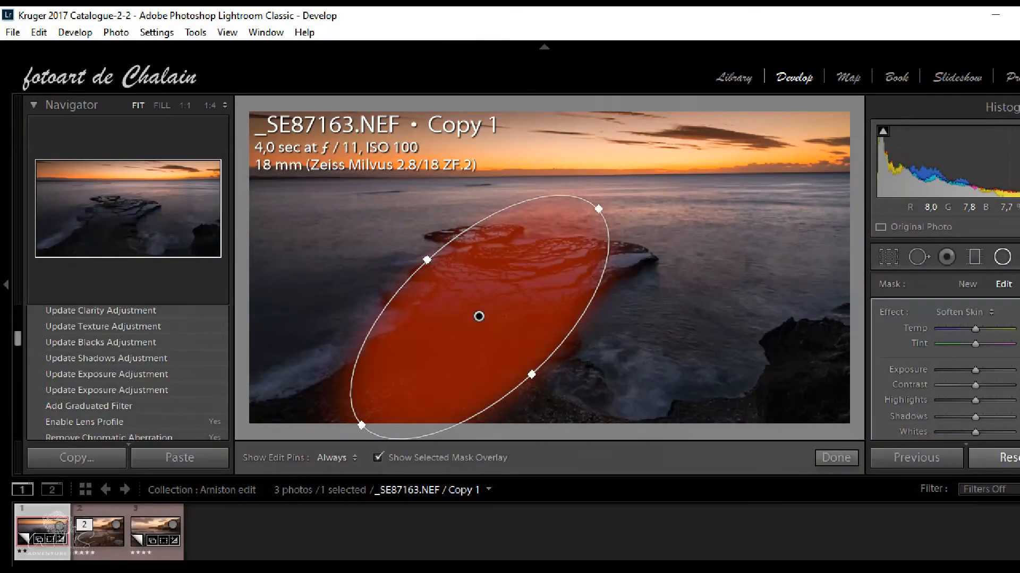
drag(608, 202, 613, 208)
drag(478, 317, 463, 334)
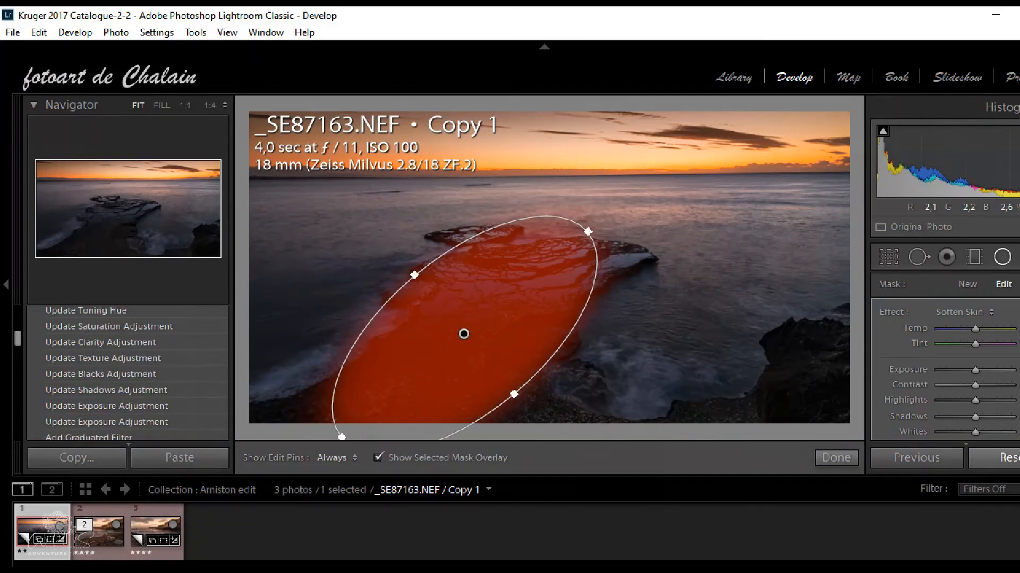
key(o)
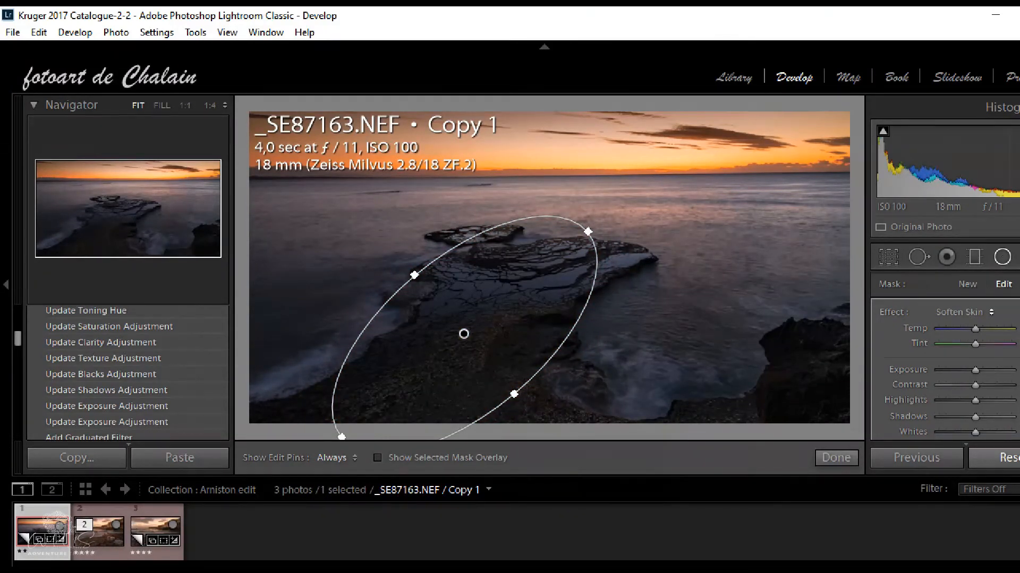
- Use the Exposure effect preset for the rock's radial filter, and slightly raise its exposure and shadows
click(962, 312)
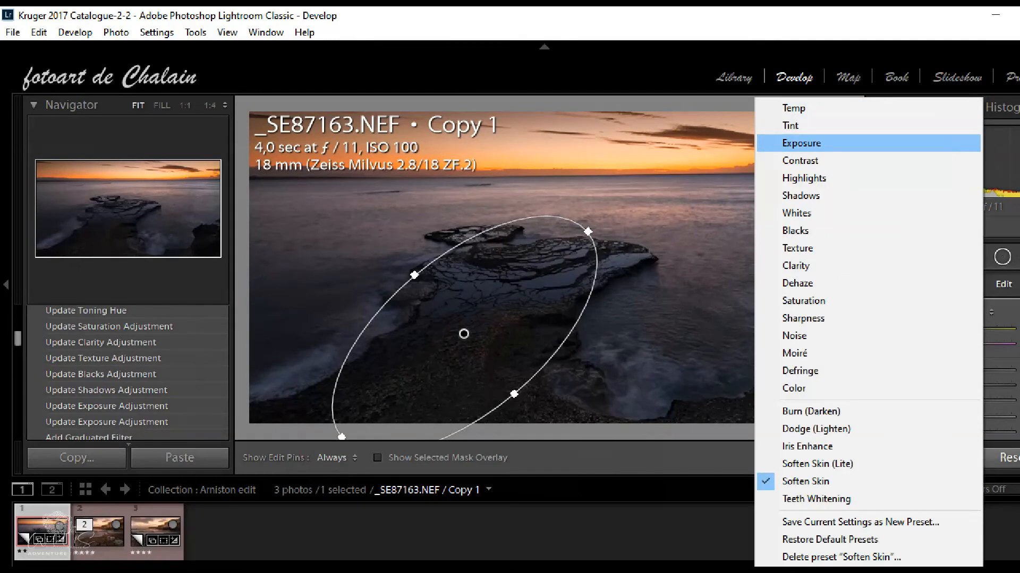
click(802, 144)
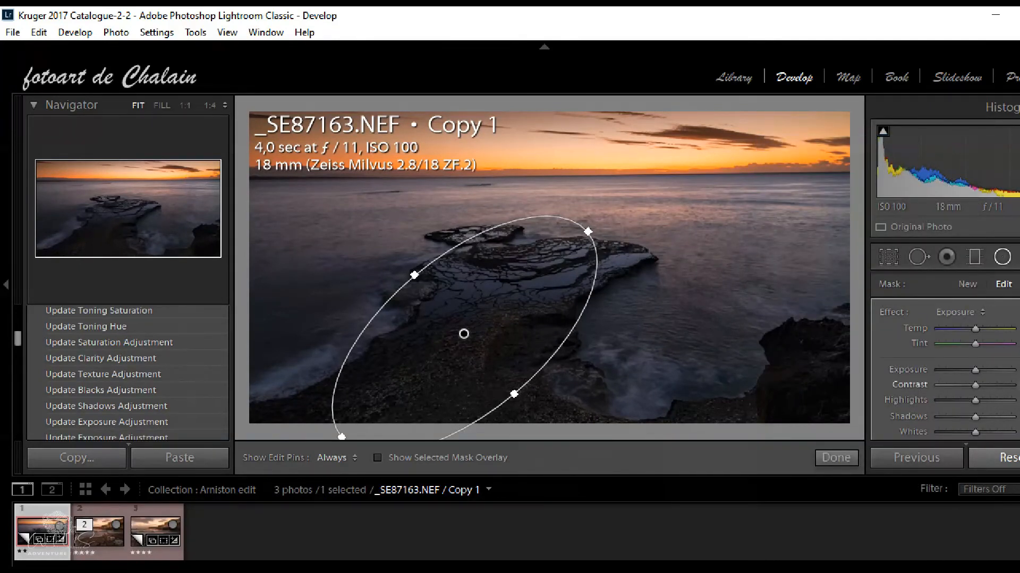
drag(975, 370, 981, 370)
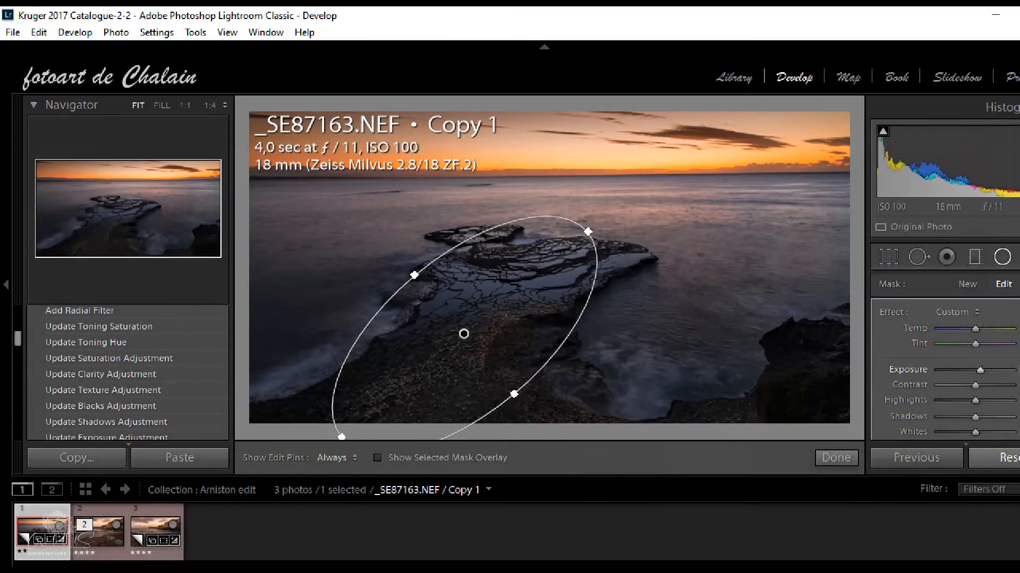
drag(981, 371, 983, 370)
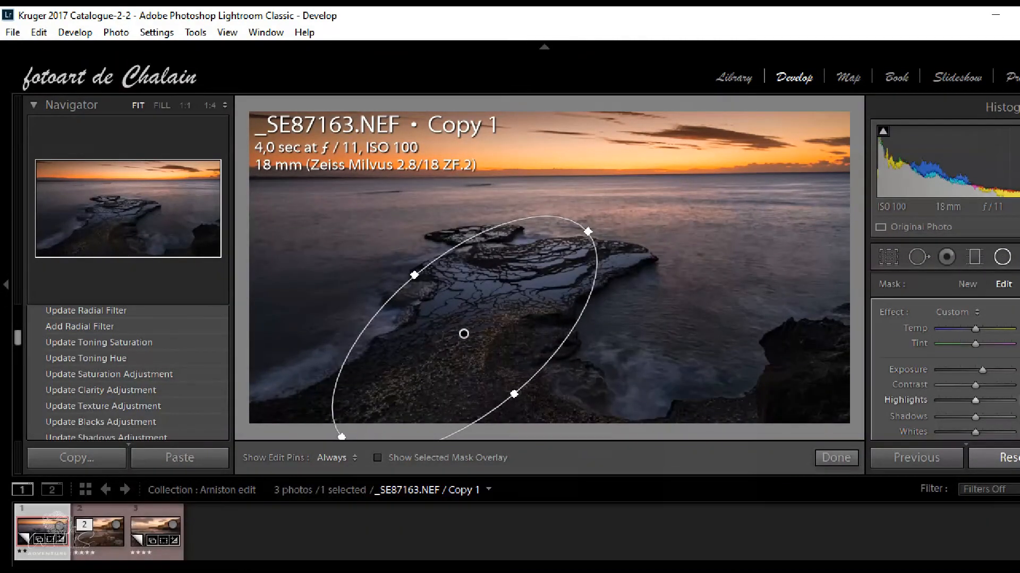
drag(975, 416, 979, 417)
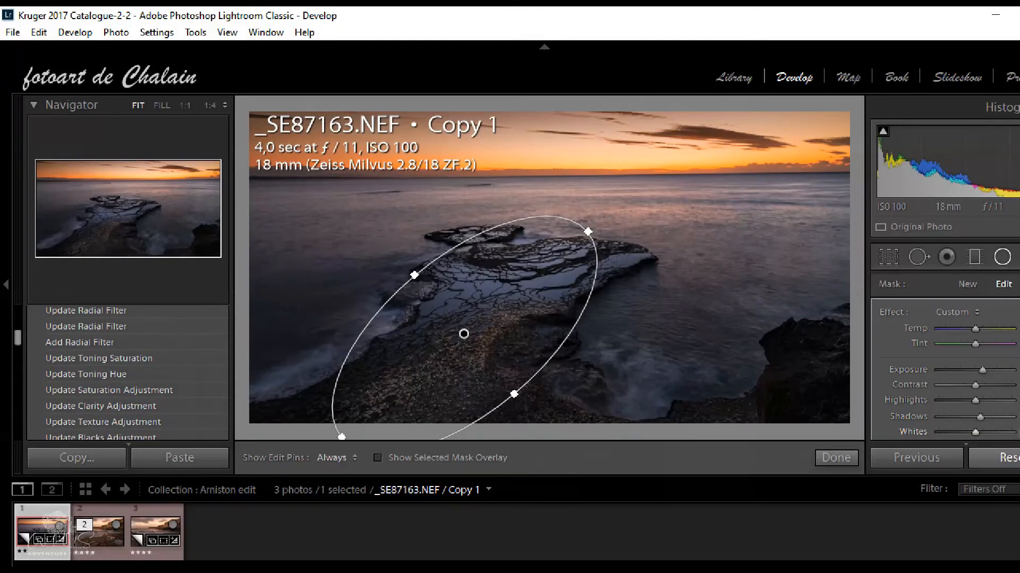
- Slightly raise the rock filter's blacks, texture, clarity and saturation, and finish the radial filter edit
scroll(943, 357, down, 2)
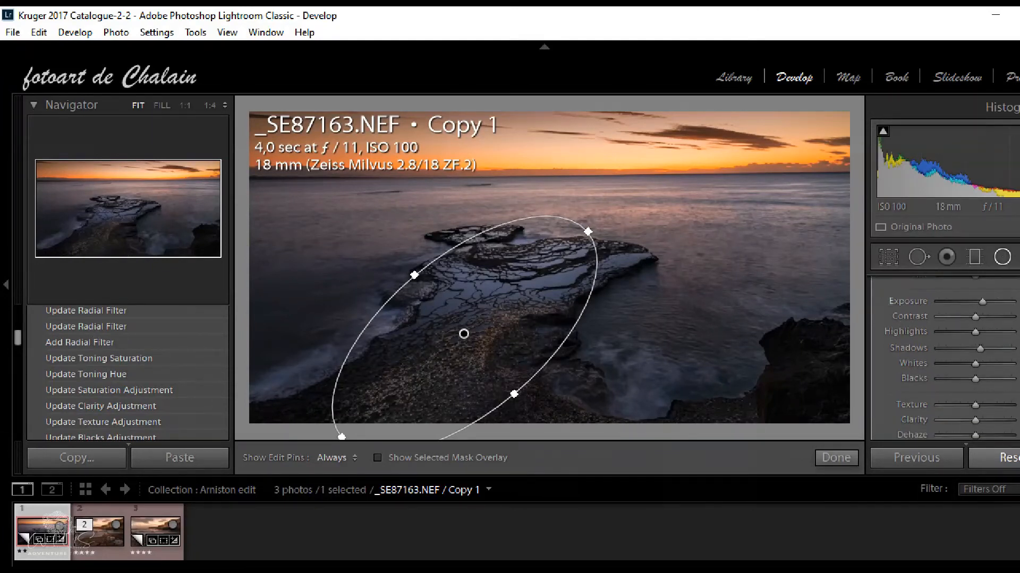
drag(975, 380, 978, 379)
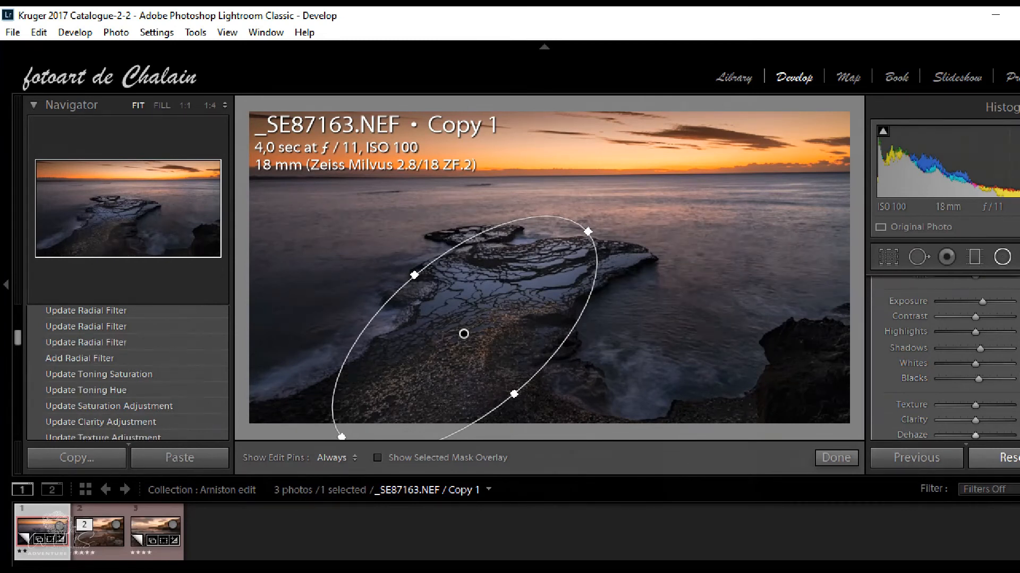
drag(974, 405, 981, 420)
scroll(946, 361, down, 3)
scroll(945, 361, down, 1)
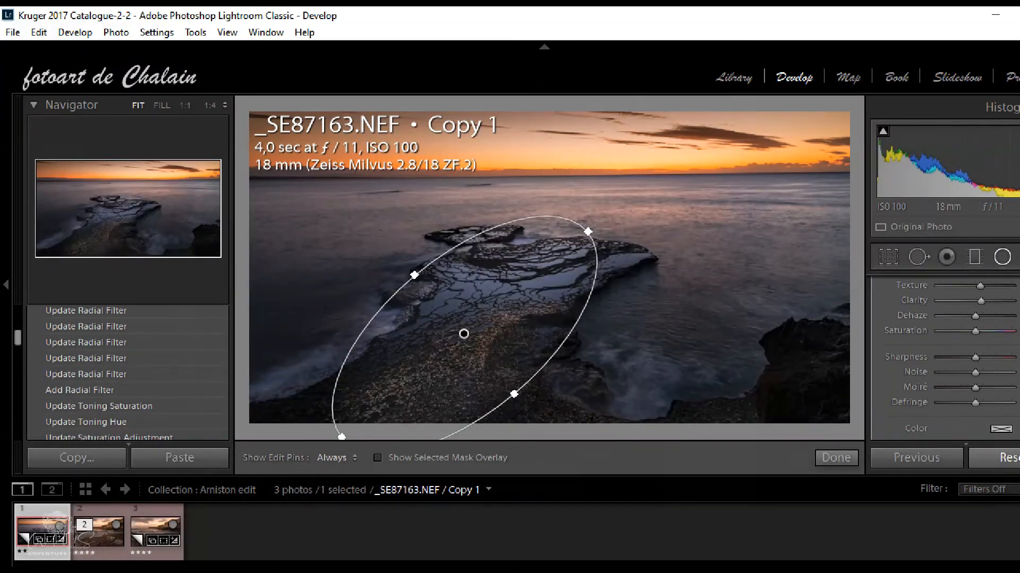
drag(975, 331, 977, 331)
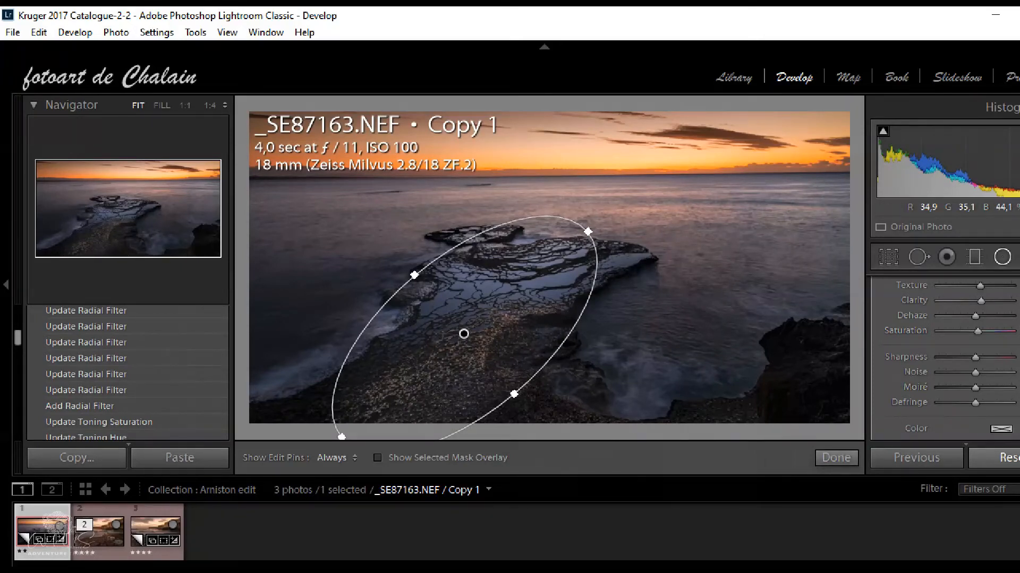
click(835, 458)
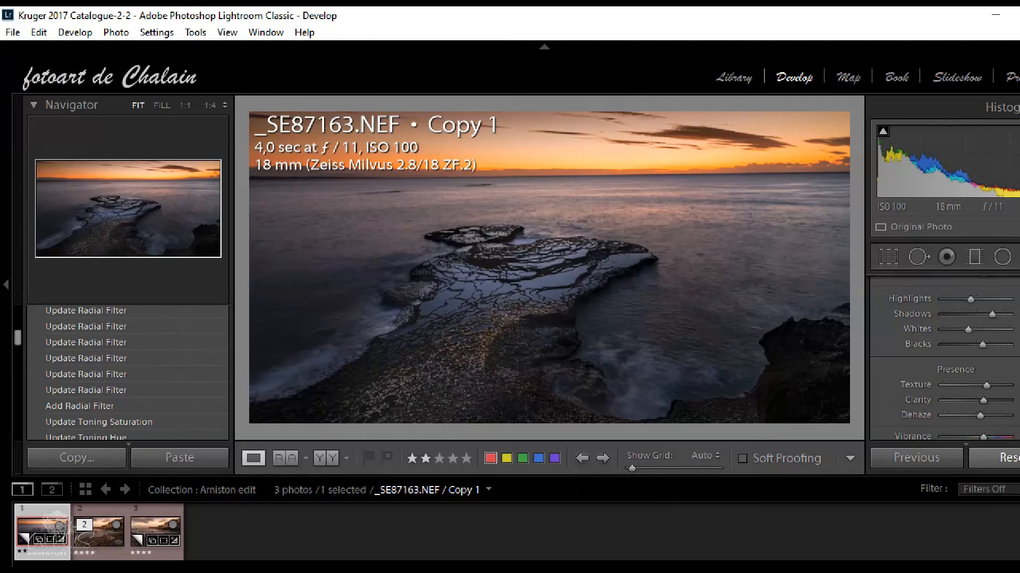
click(116, 32)
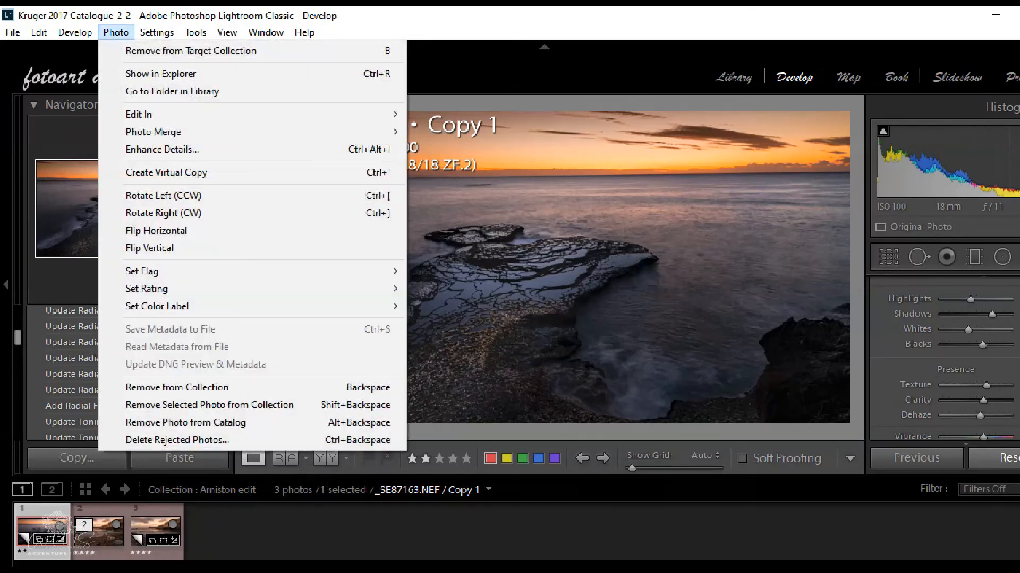
mouse_move(160, 114)
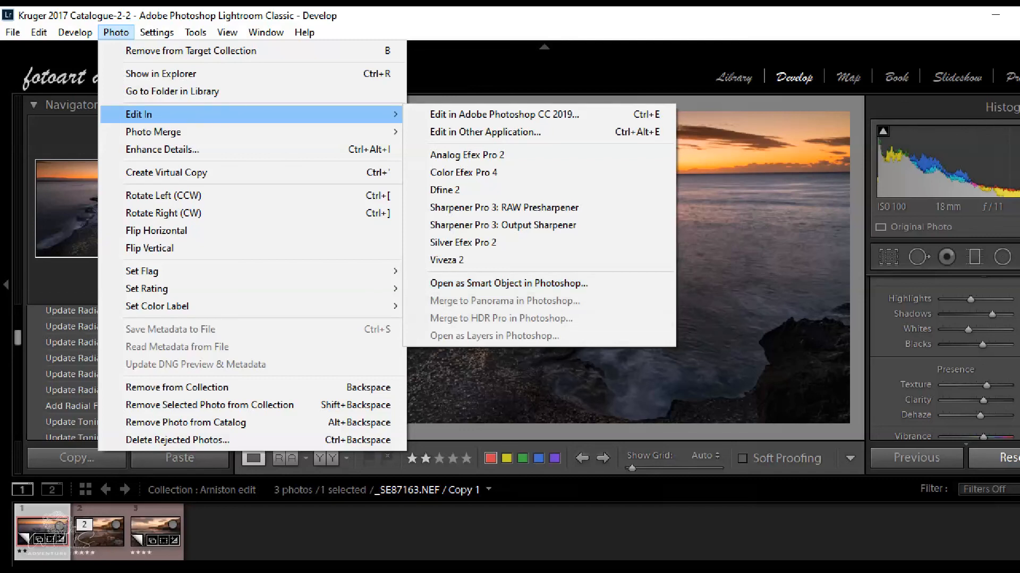
key(Escape)
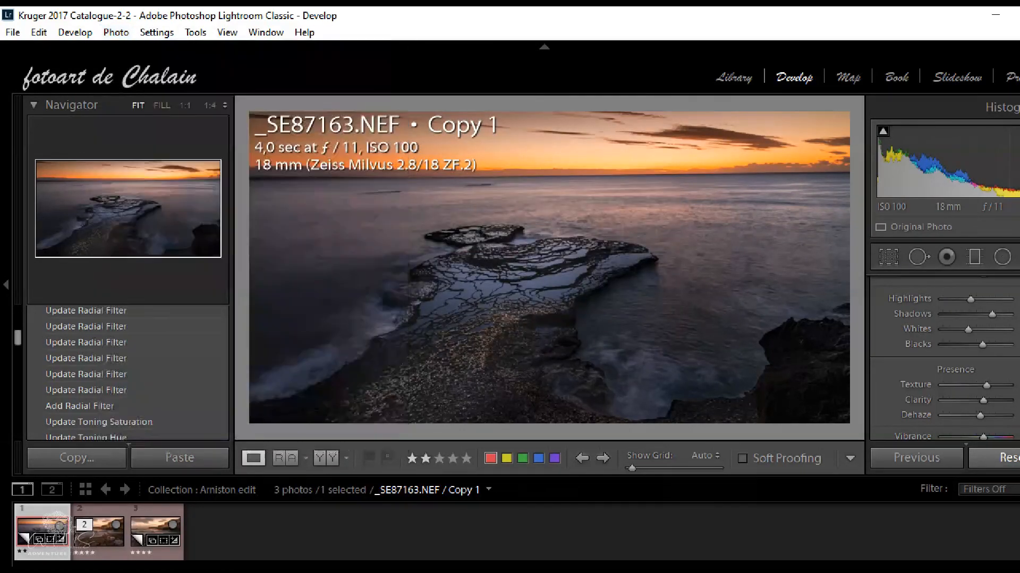